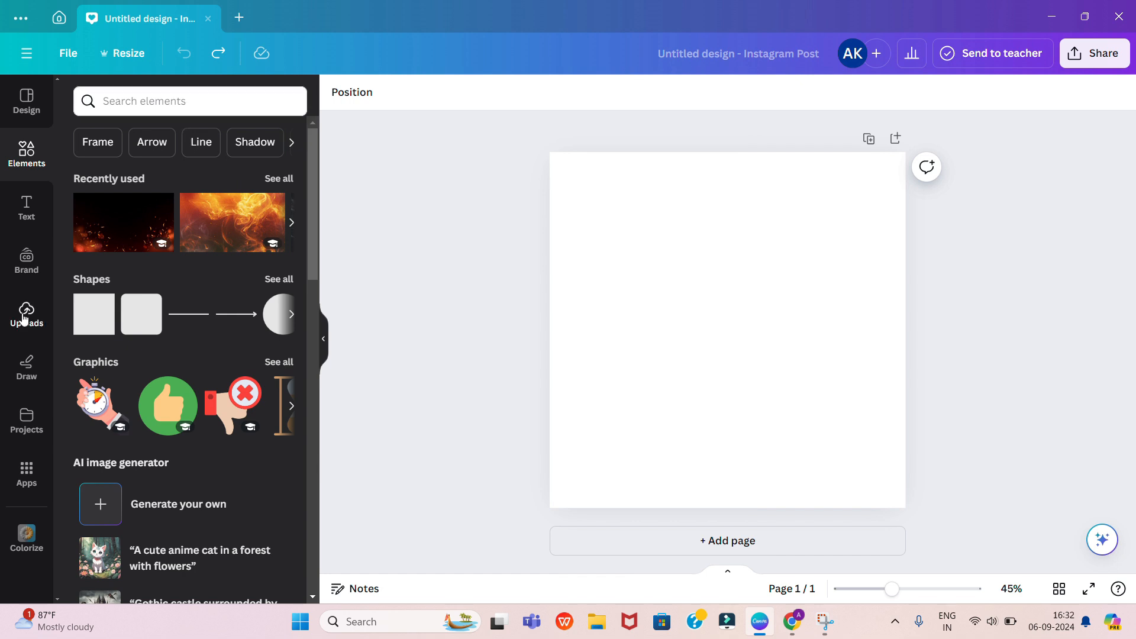
Place the uploaded photo of the footballer kissing the trophy on the page and delete its extra copy.
left_click(25, 317)
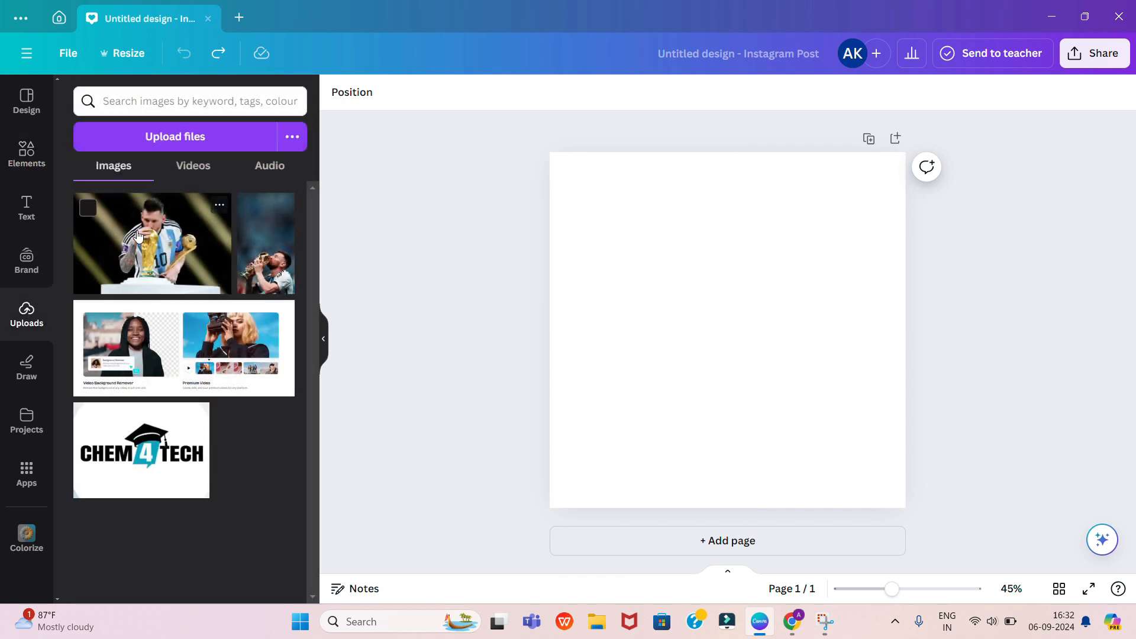
left_click(118, 248)
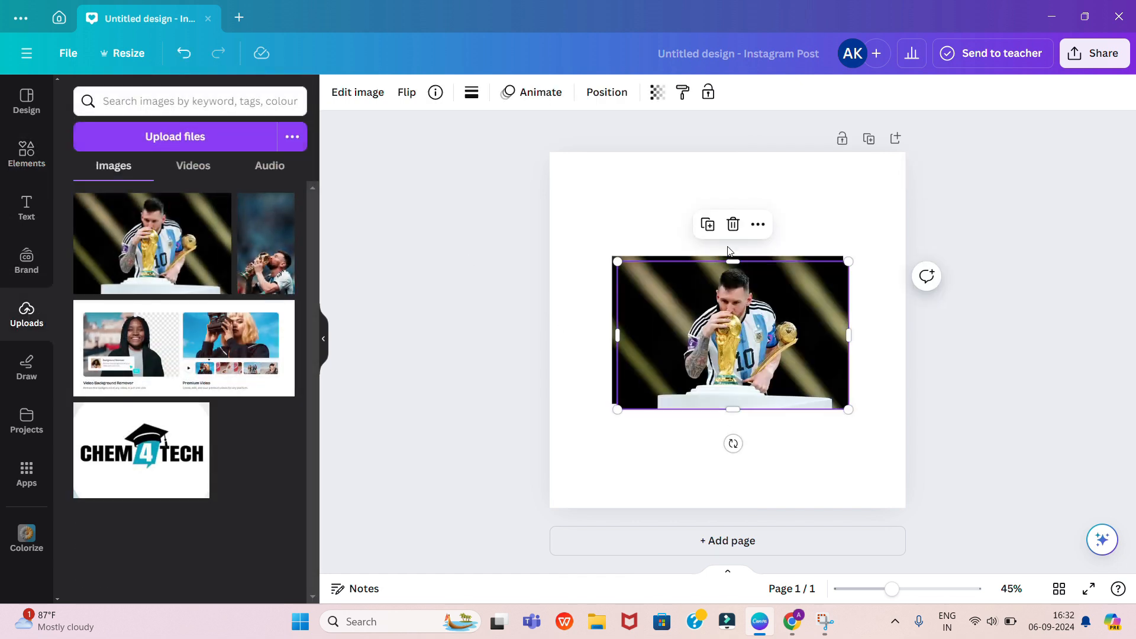
left_click(735, 227)
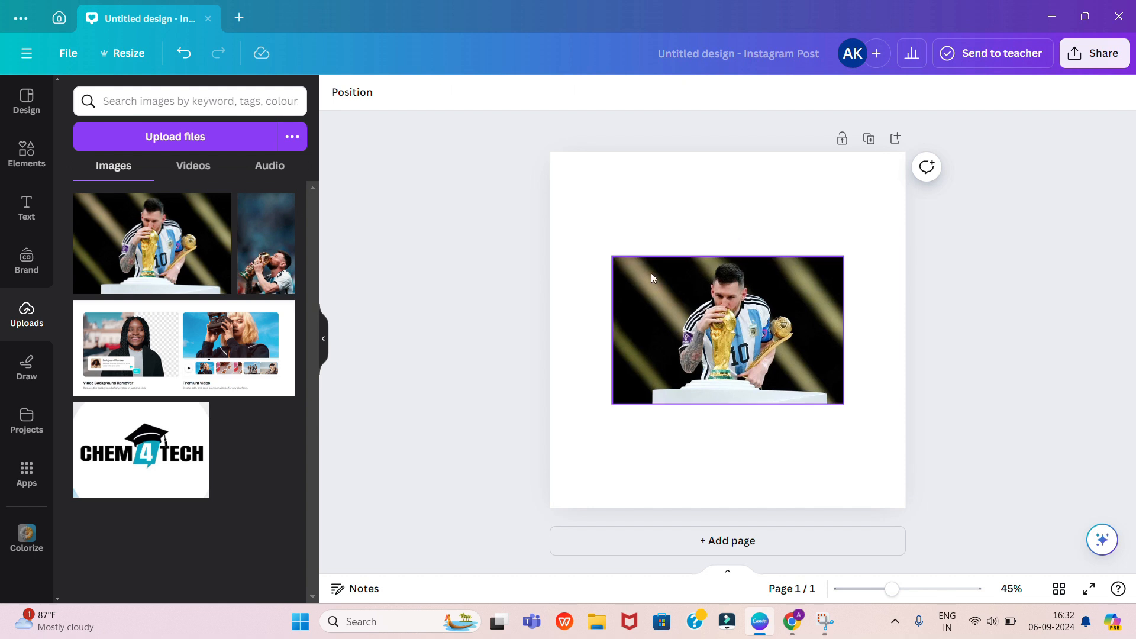
Enlarge the footballer photo until it spans the full width of the page.
left_click(615, 260)
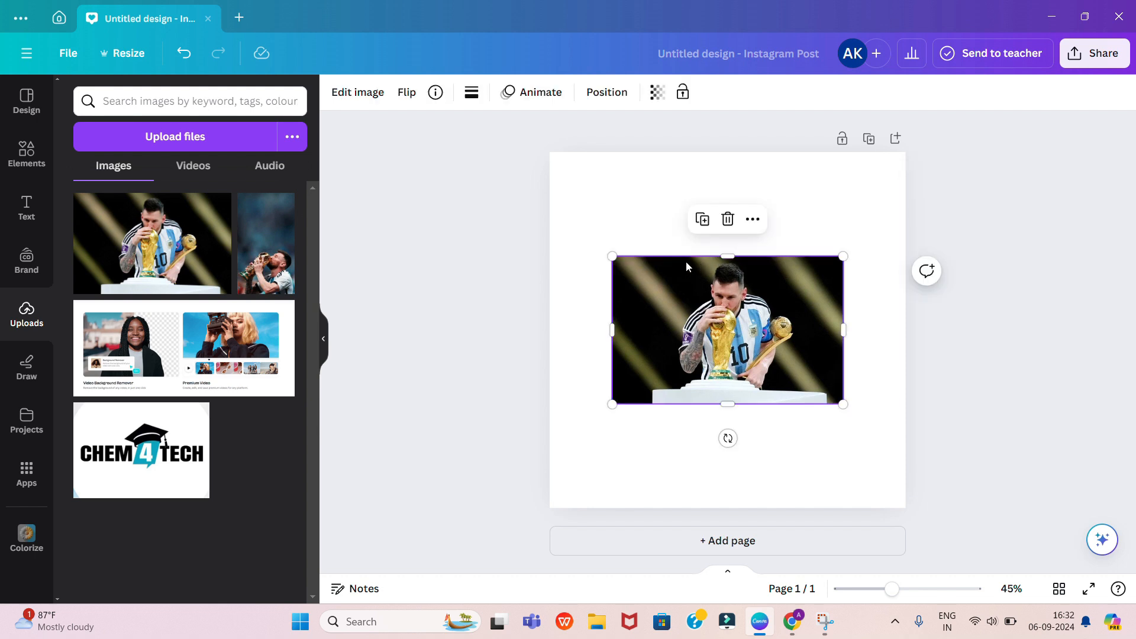
left_click_drag(612, 256, 574, 175)
left_click_drag(844, 402, 924, 484)
mouse_move(795, 404)
left_mouse_down()
mouse_move(795, 517)
mouse_move(795, 384)
mouse_move(794, 398)
left_mouse_up()
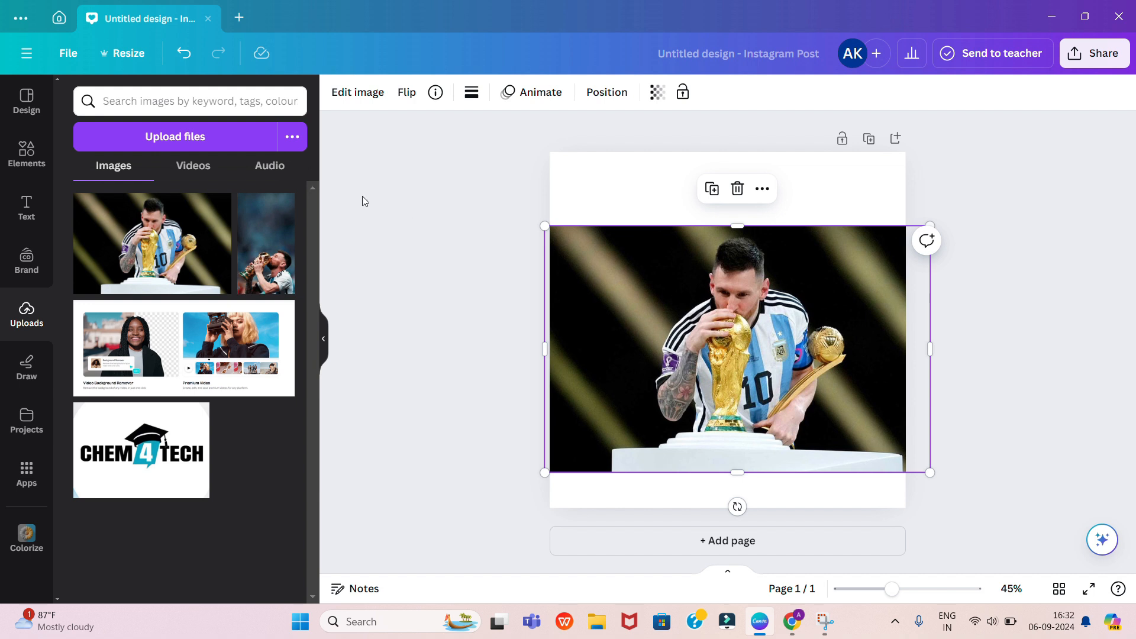
Remove the footballer photo's background with BG Remover and centre the cutout horizontally on the page.
left_click(361, 92)
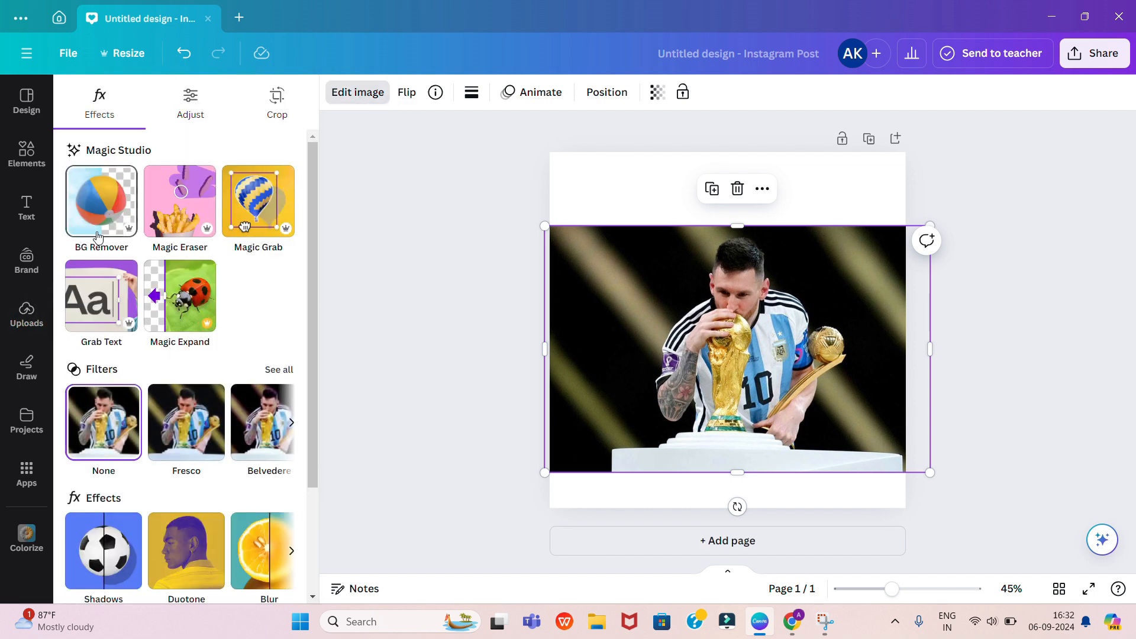
left_click(98, 236)
mouse_move(698, 402)
left_mouse_down()
mouse_move(673, 408)
mouse_move(688, 408)
left_mouse_up()
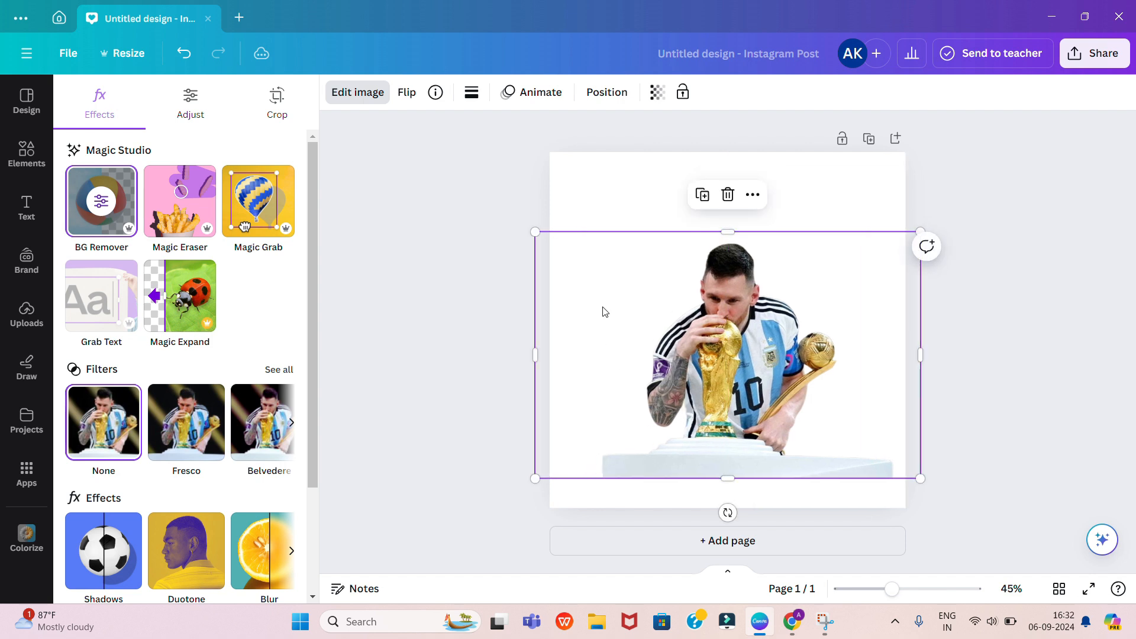
left_click(613, 202)
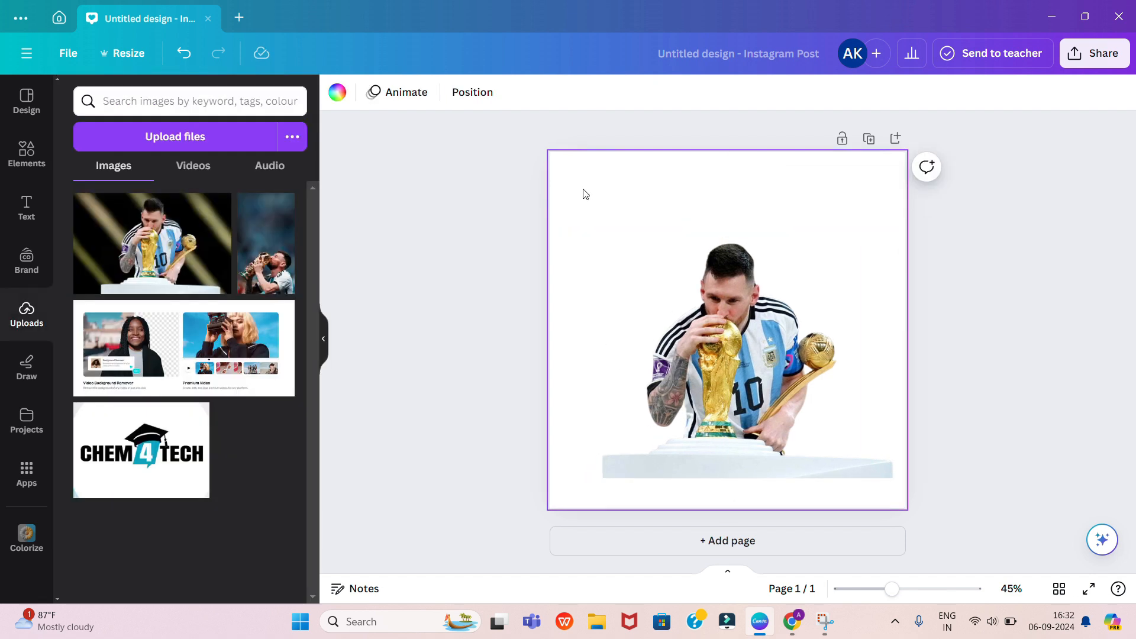
Add the orange fire image from the recently used elements and send it backward behind the footballer.
left_click(21, 155)
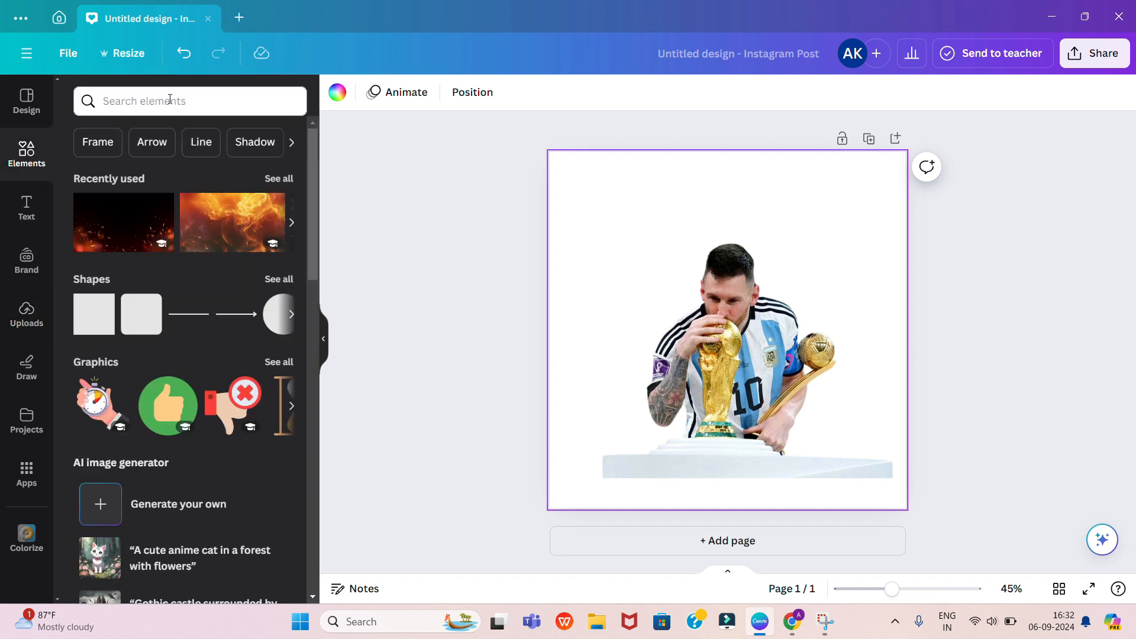
left_click(224, 222)
left_click_drag(740, 293, 719, 216)
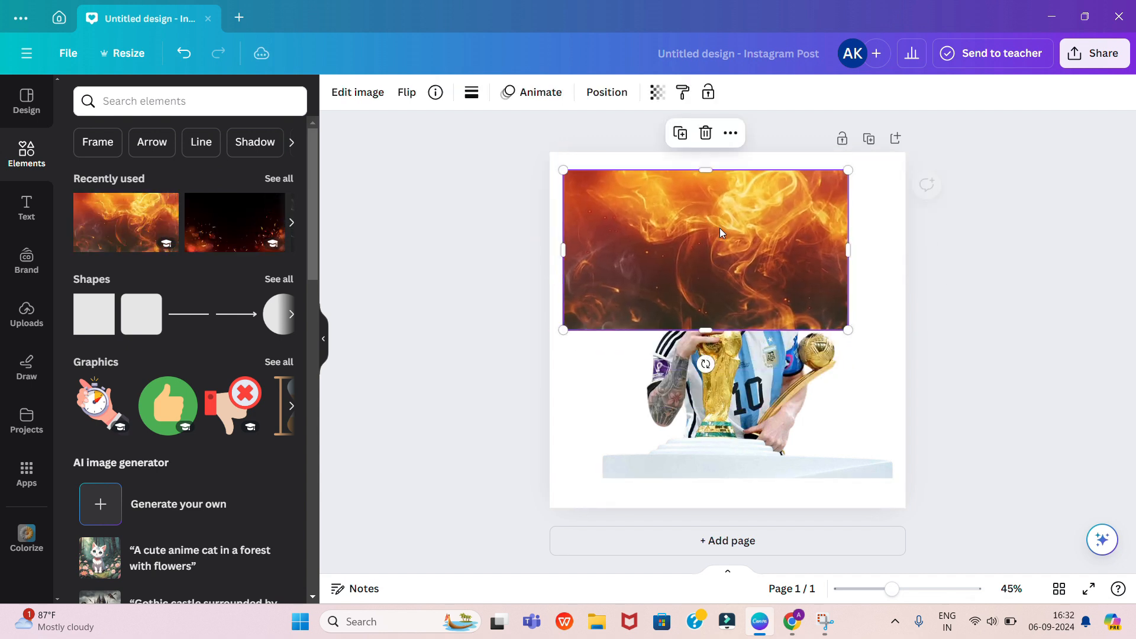
left_click(620, 96)
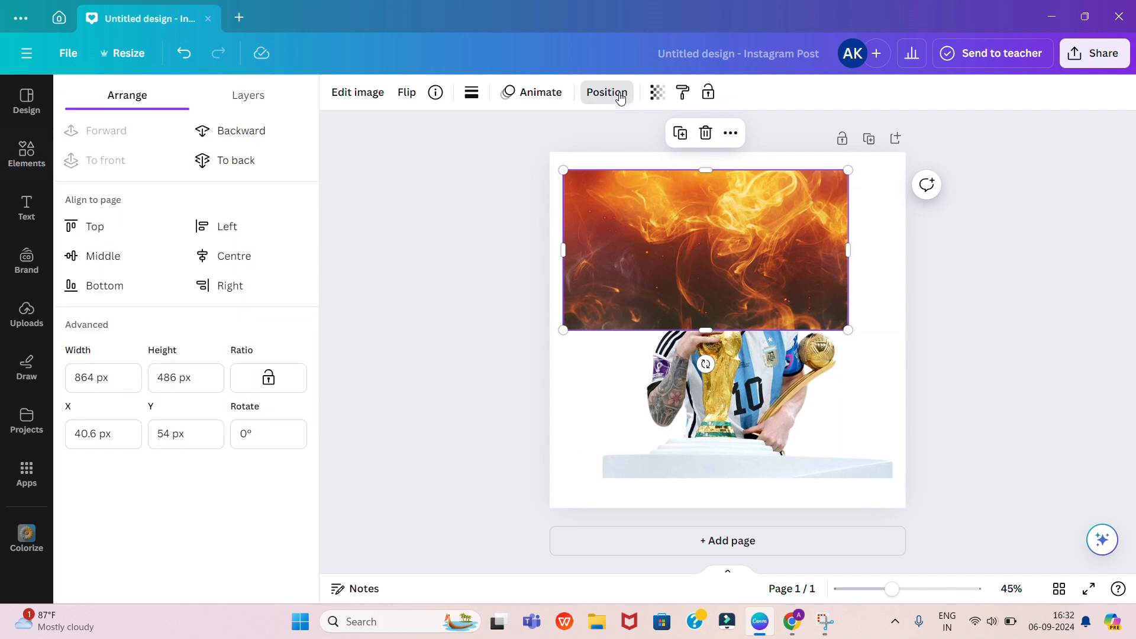
left_click(252, 130)
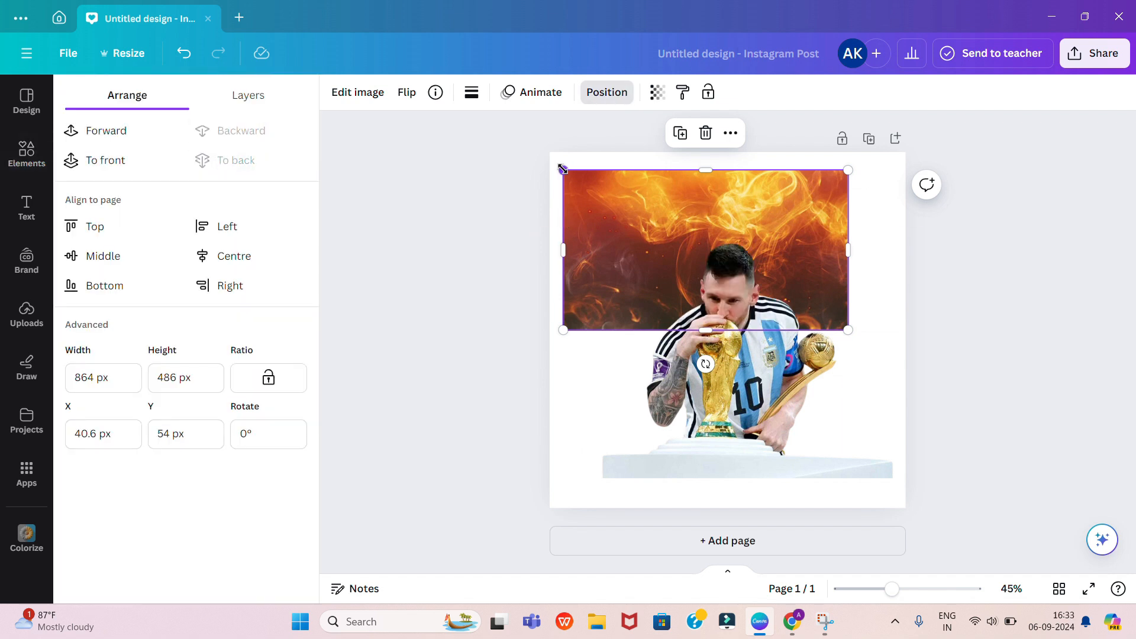
Enlarge the fire image to about 1992 × 1121 px to cover the page and lower the footballer to the page's bottom edge.
left_click_drag(564, 171, 535, 142)
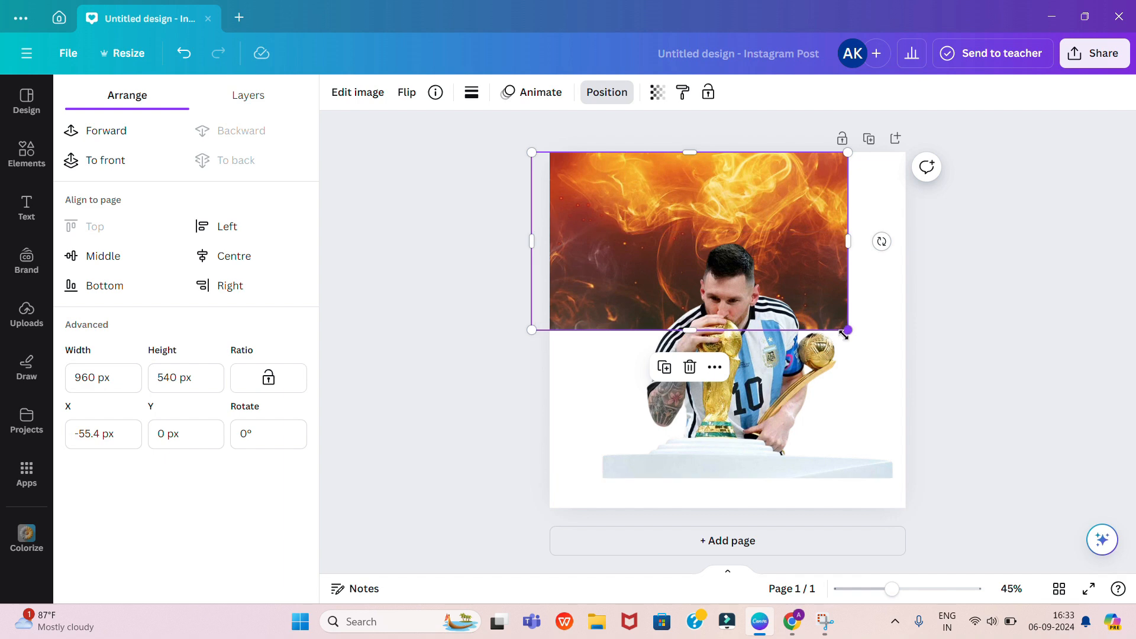
left_click_drag(848, 332, 1134, 521)
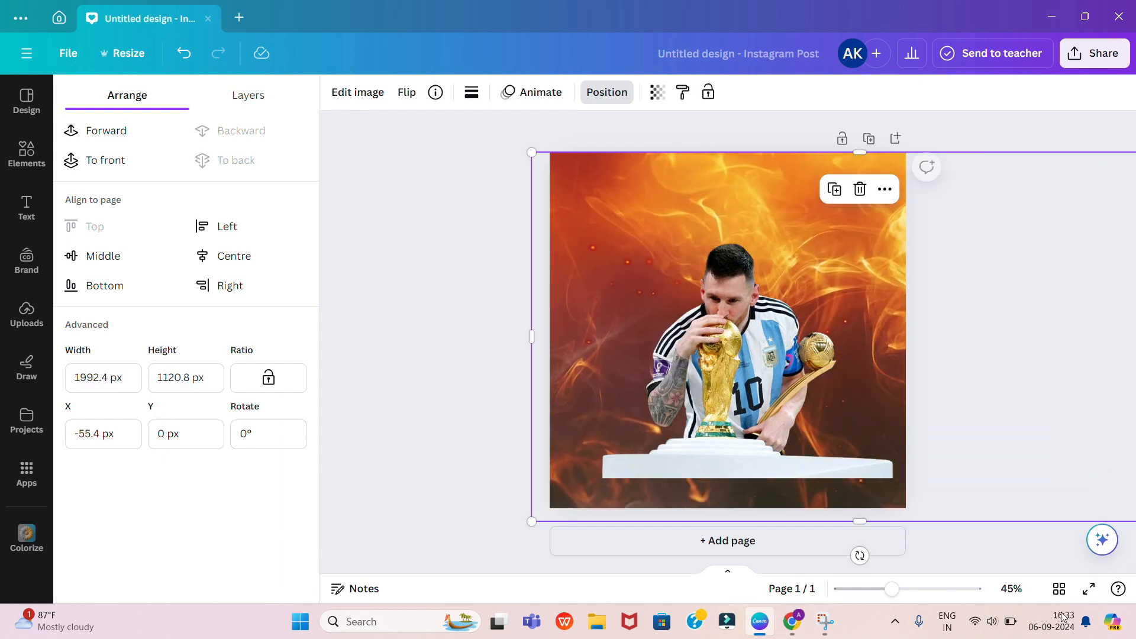
left_click_drag(797, 418, 795, 471)
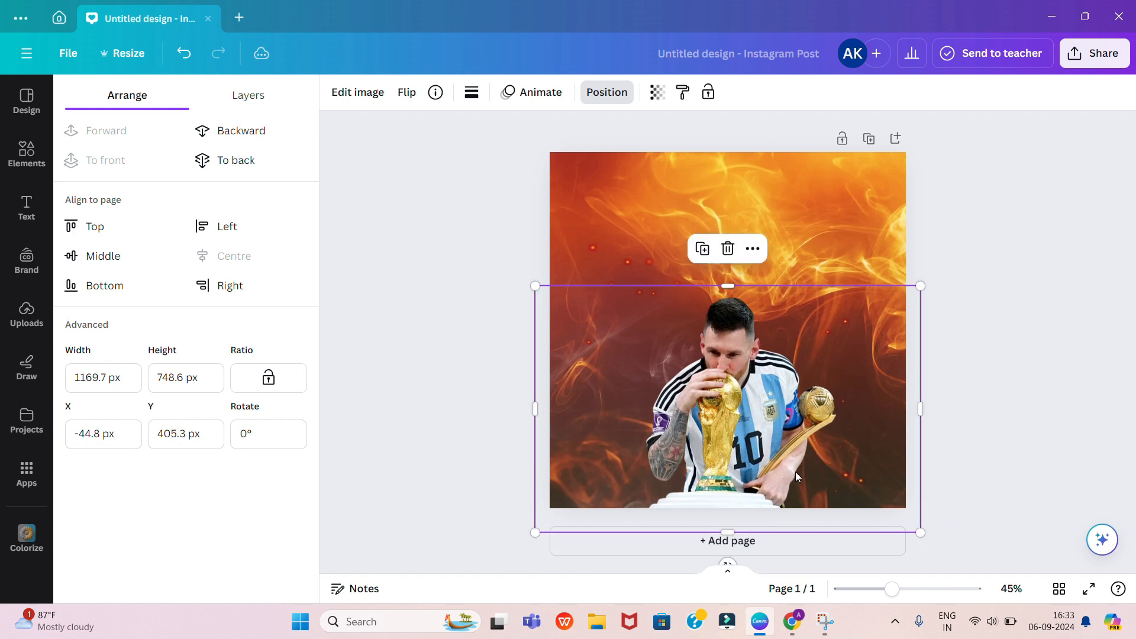
Apply the Colour Pop filter X-Pro + to the fire background image.
left_click(744, 161)
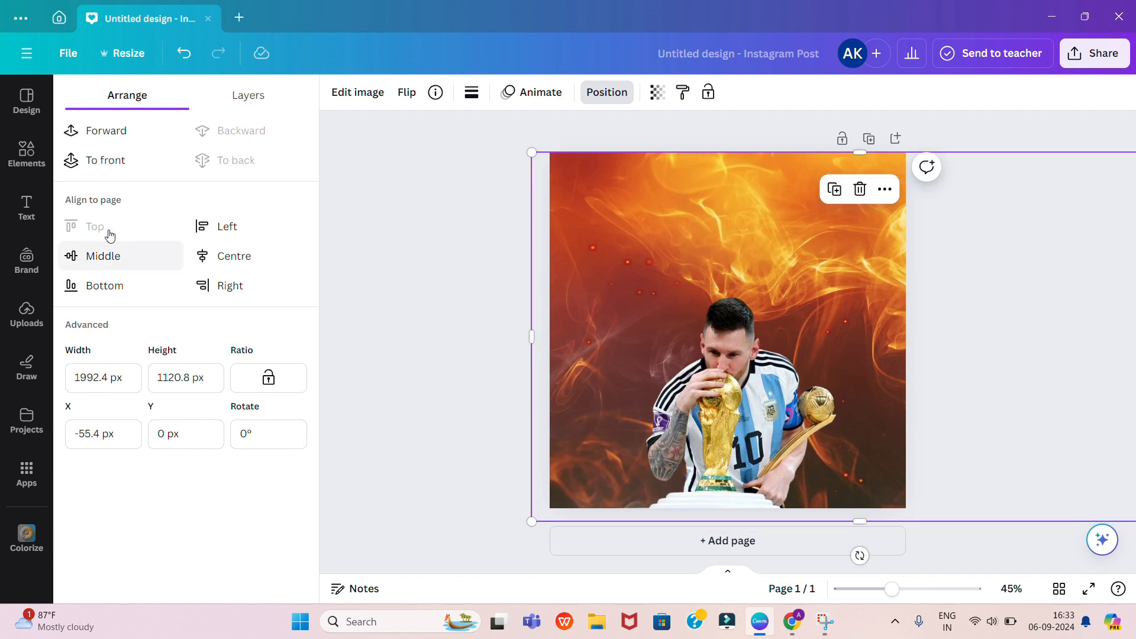
left_click(396, 284)
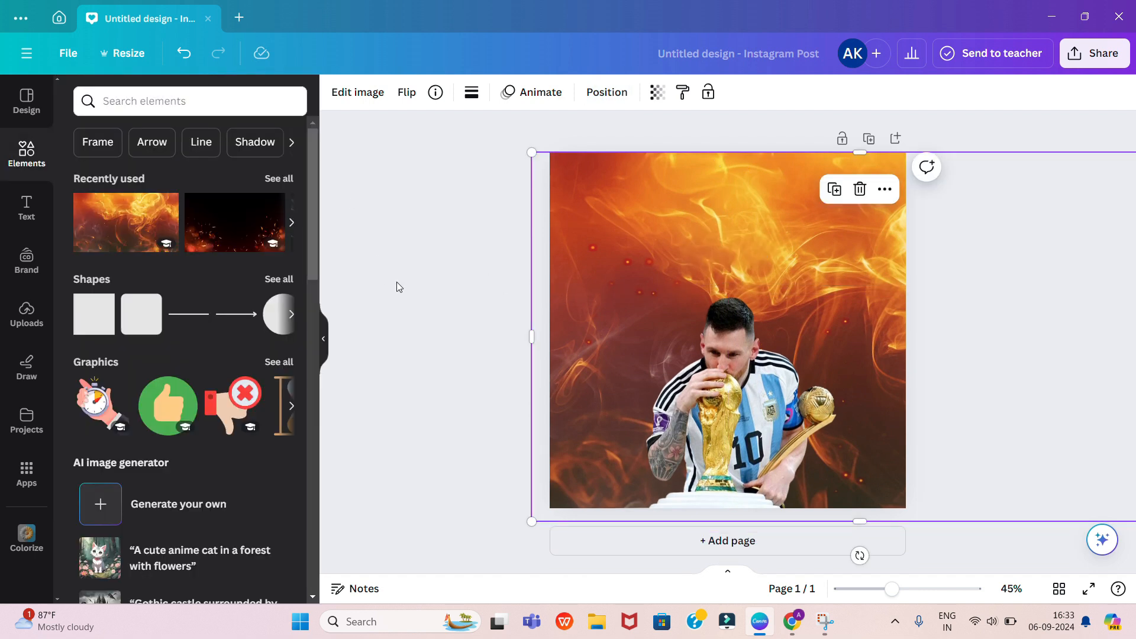
left_click(323, 351)
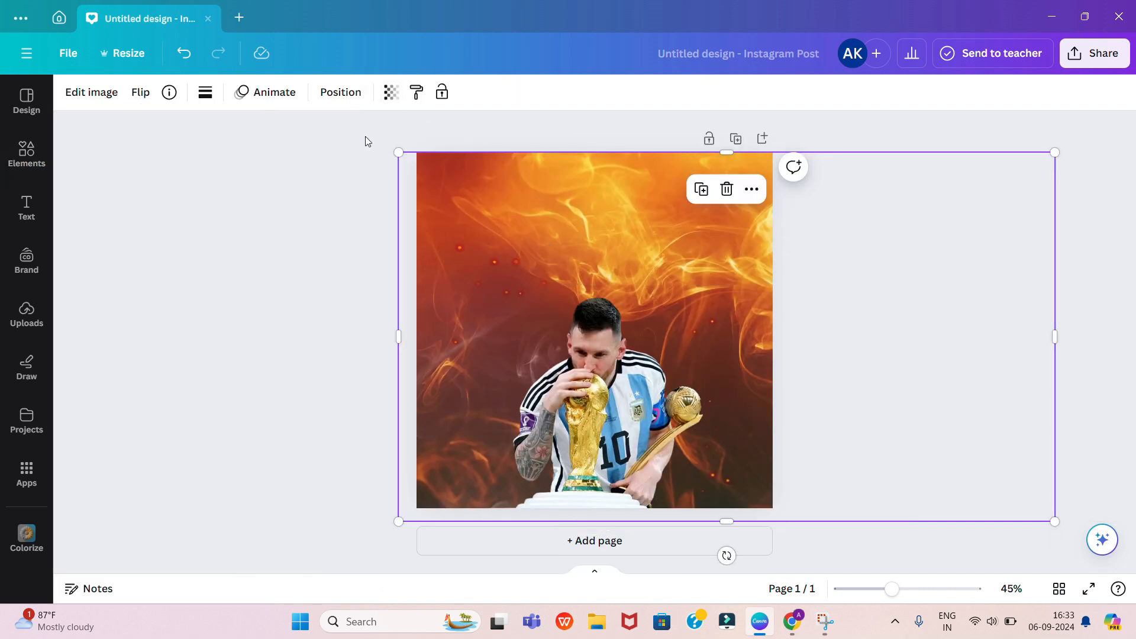
left_click(77, 92)
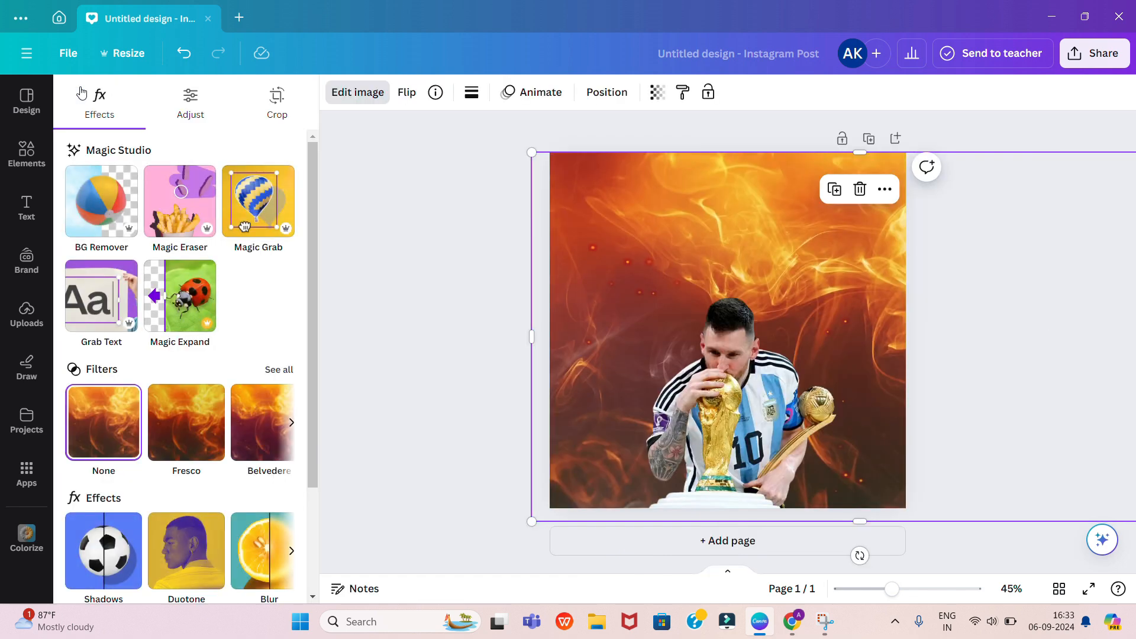
left_click(278, 370)
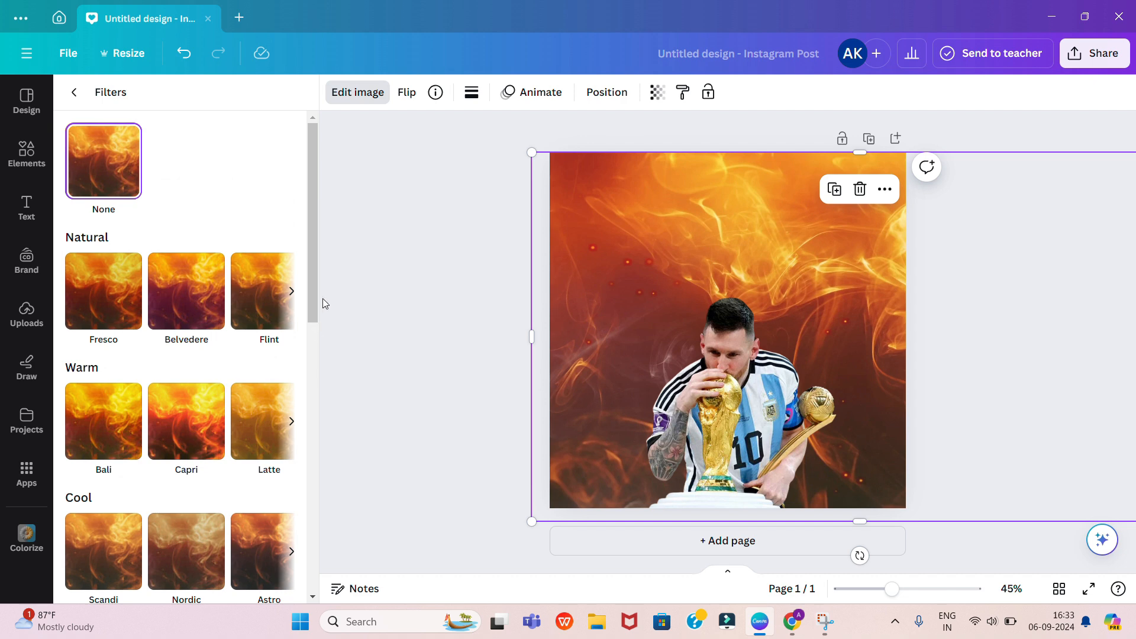
left_click_drag(314, 293, 304, 604)
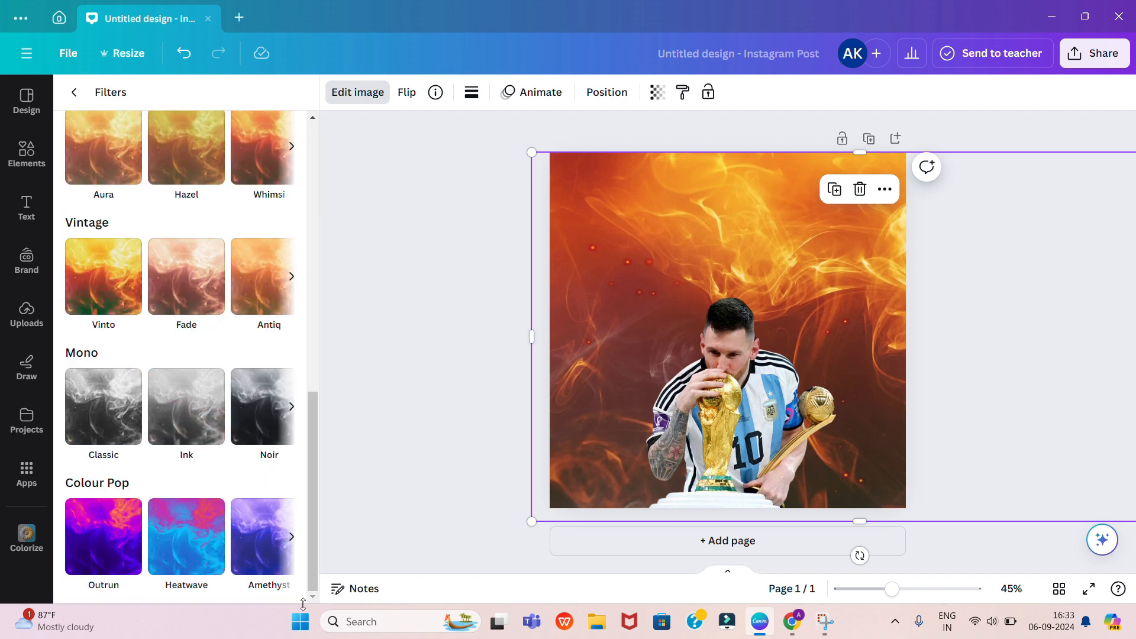
left_click(291, 536)
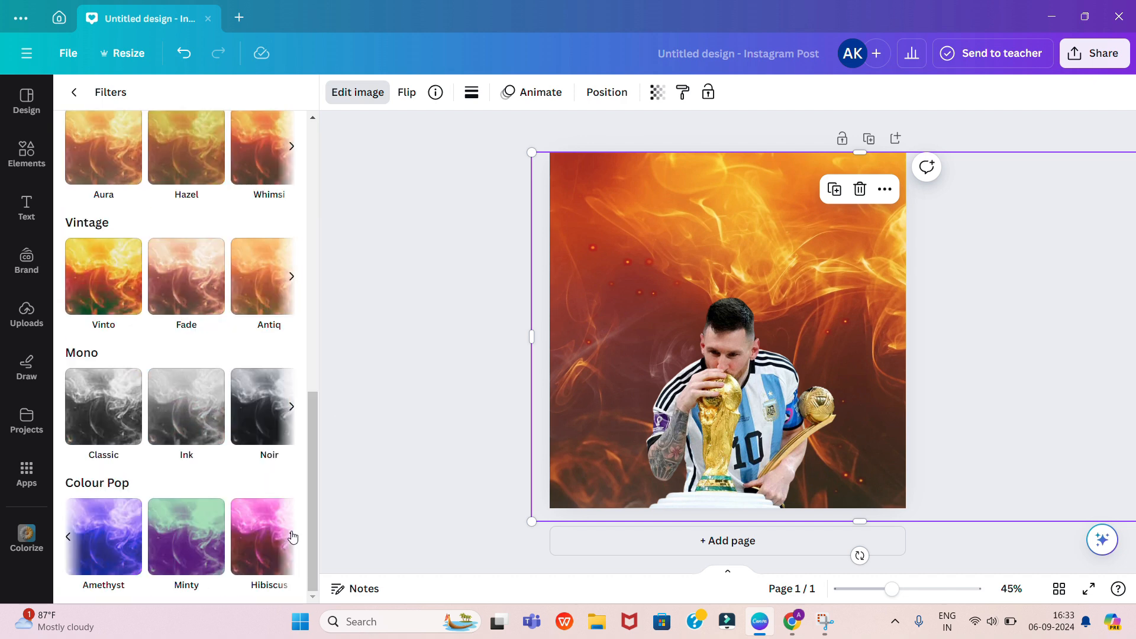
left_click(292, 537)
left_click(292, 537)
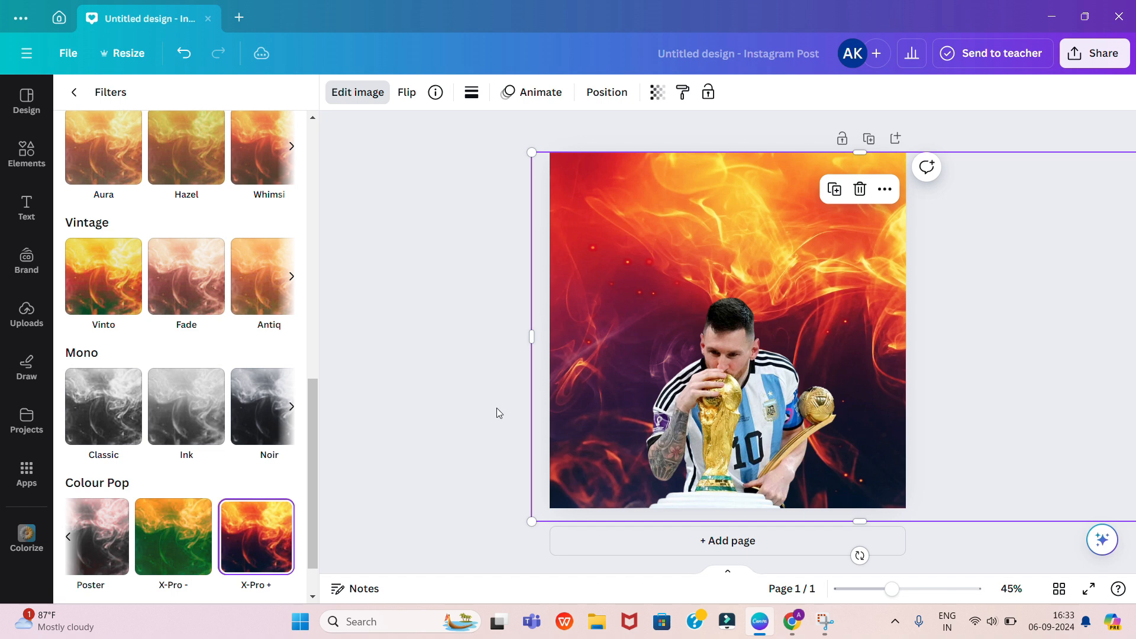
Apply the Vivid filter Rustiq to the footballer cutout.
left_click(722, 425)
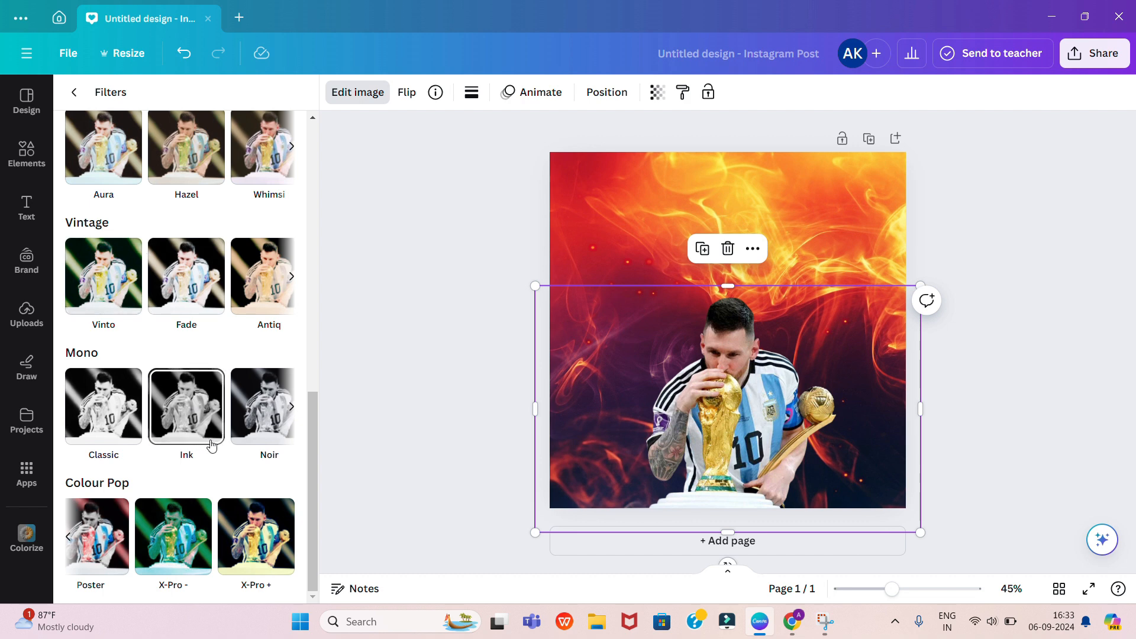
left_click_drag(311, 461, 342, 321)
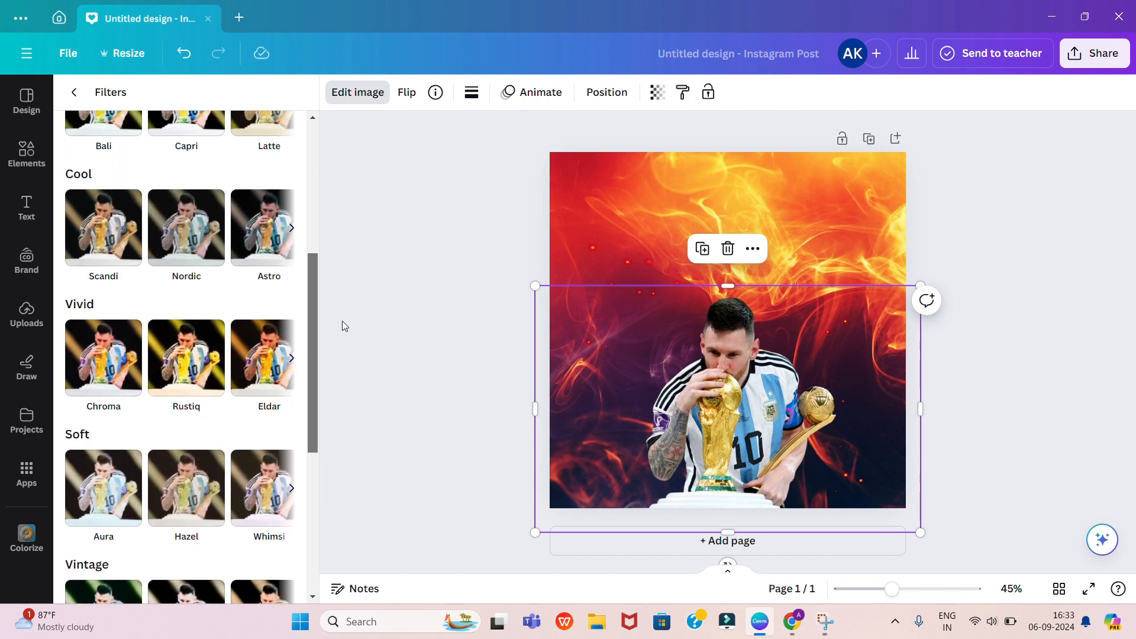
left_click(159, 350)
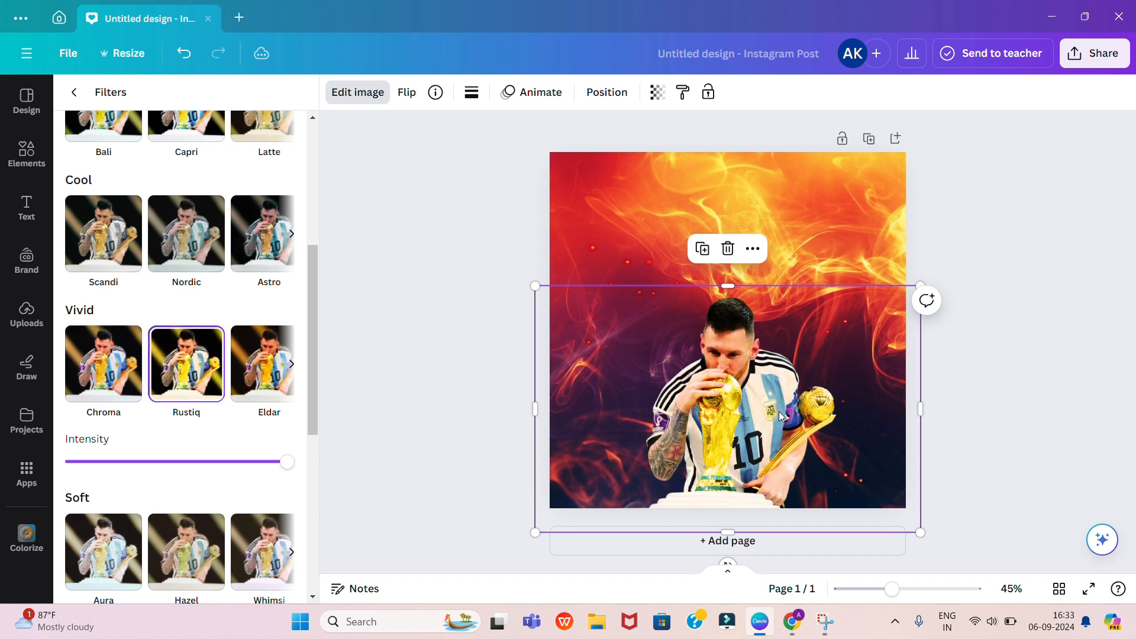
Move the footballer cutout up and enlarge it so that the figure fills the lower part of the page.
left_click_drag(779, 412, 733, 376)
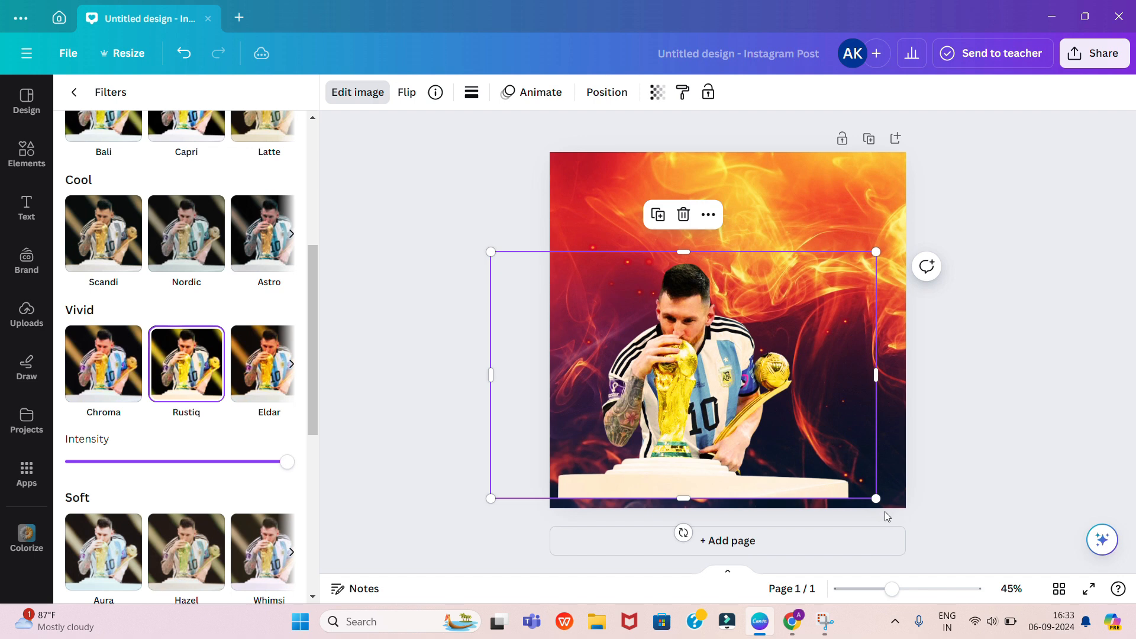
left_click_drag(877, 499, 957, 518)
left_click(837, 202)
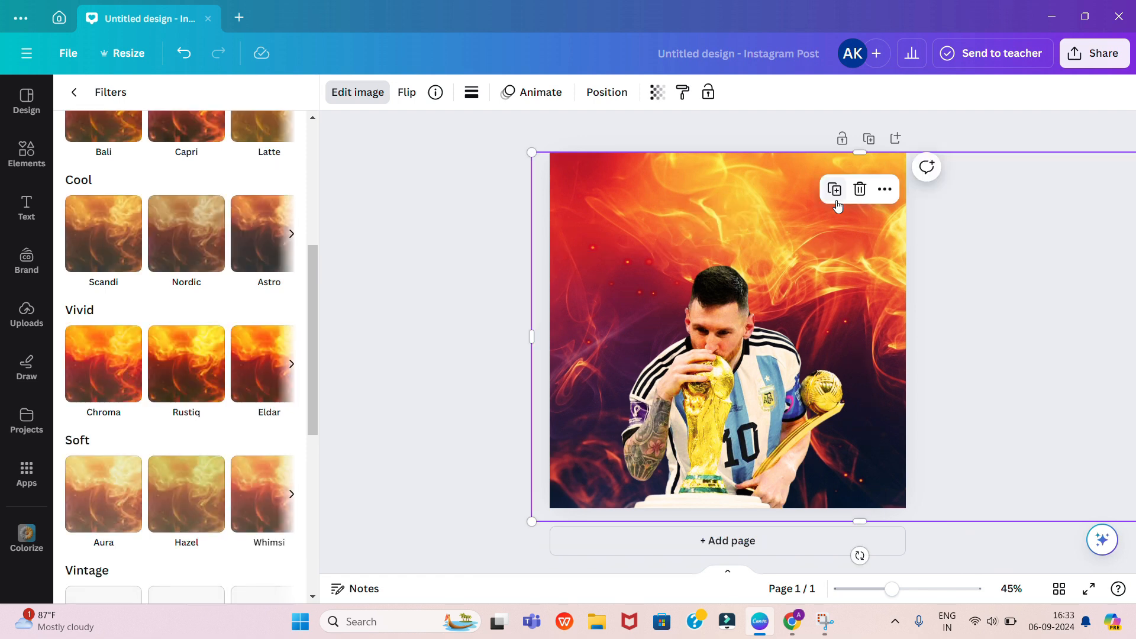
left_click(1024, 284)
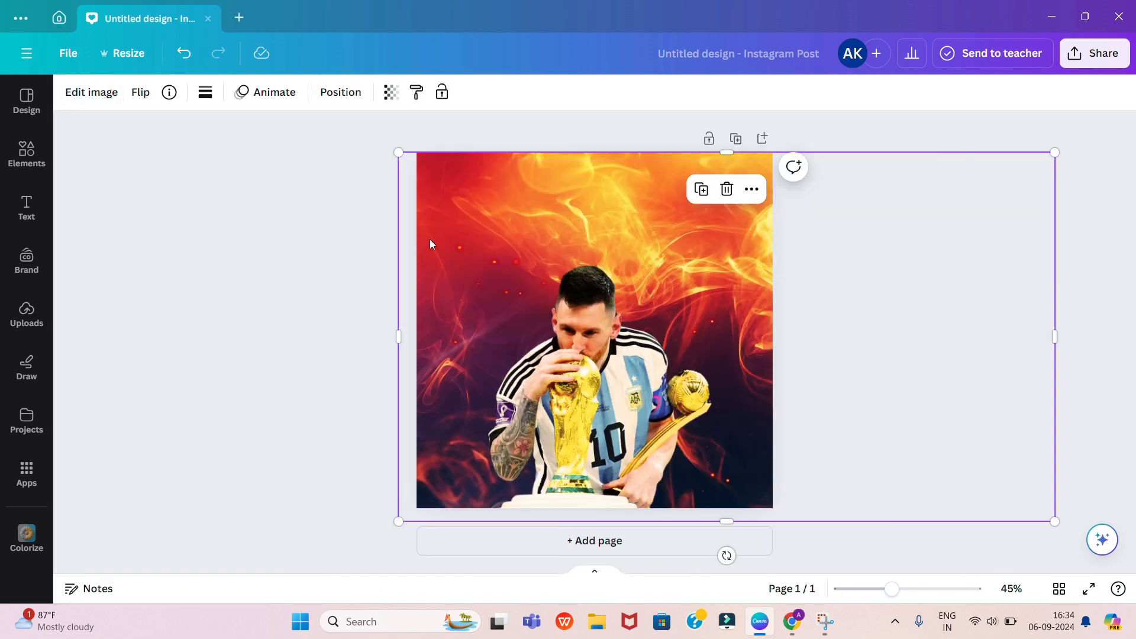
left_click(248, 231)
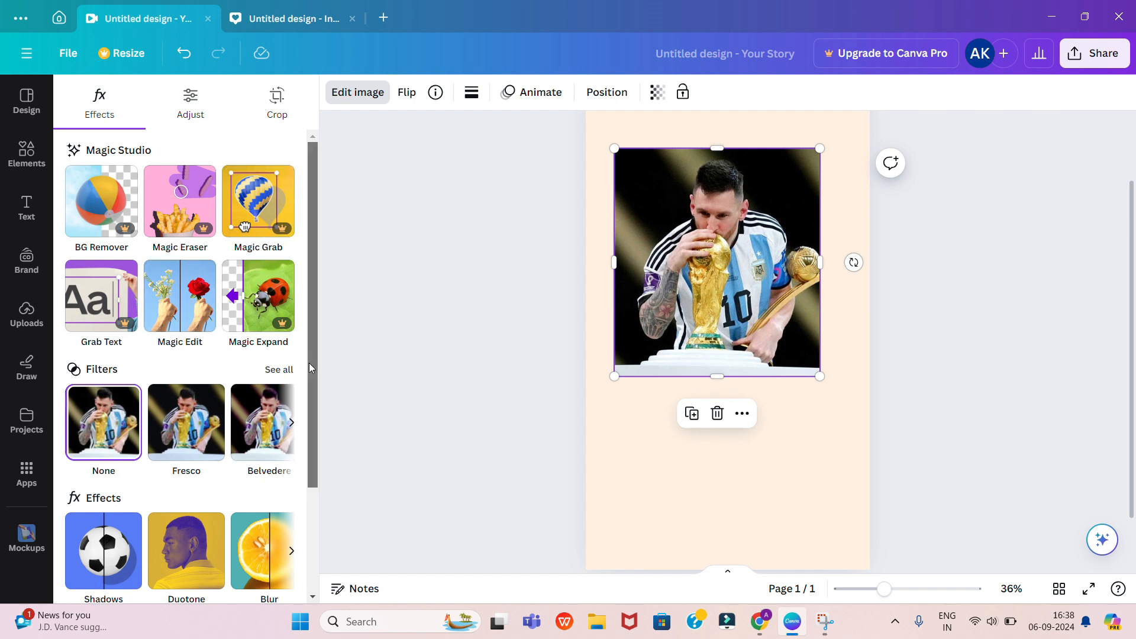
left_click_drag(309, 364, 358, 524)
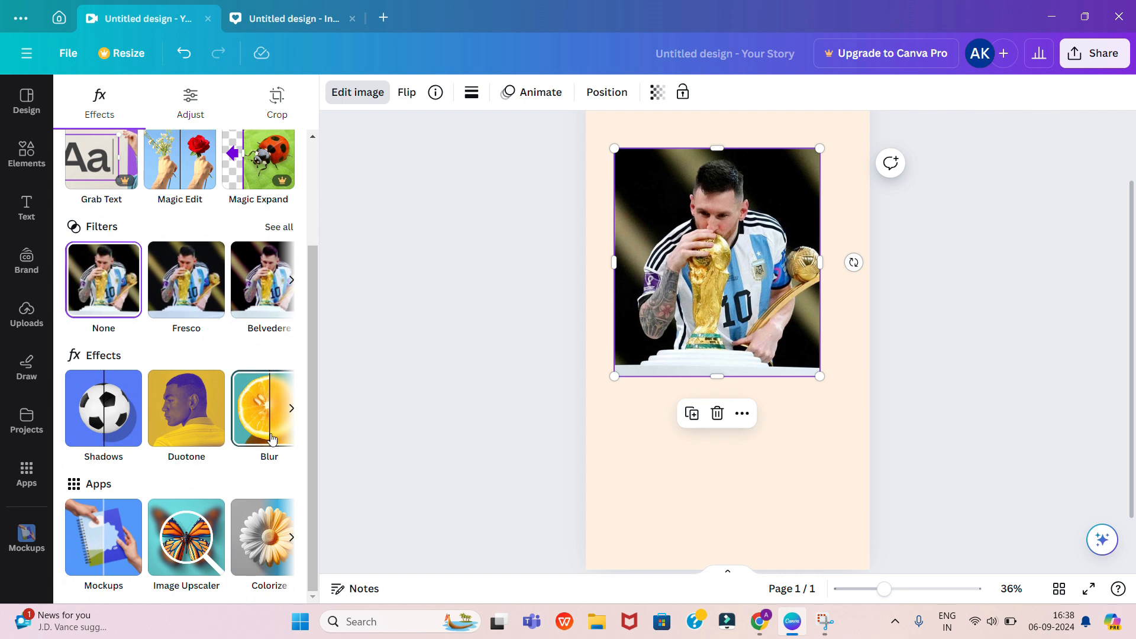
left_click(291, 408)
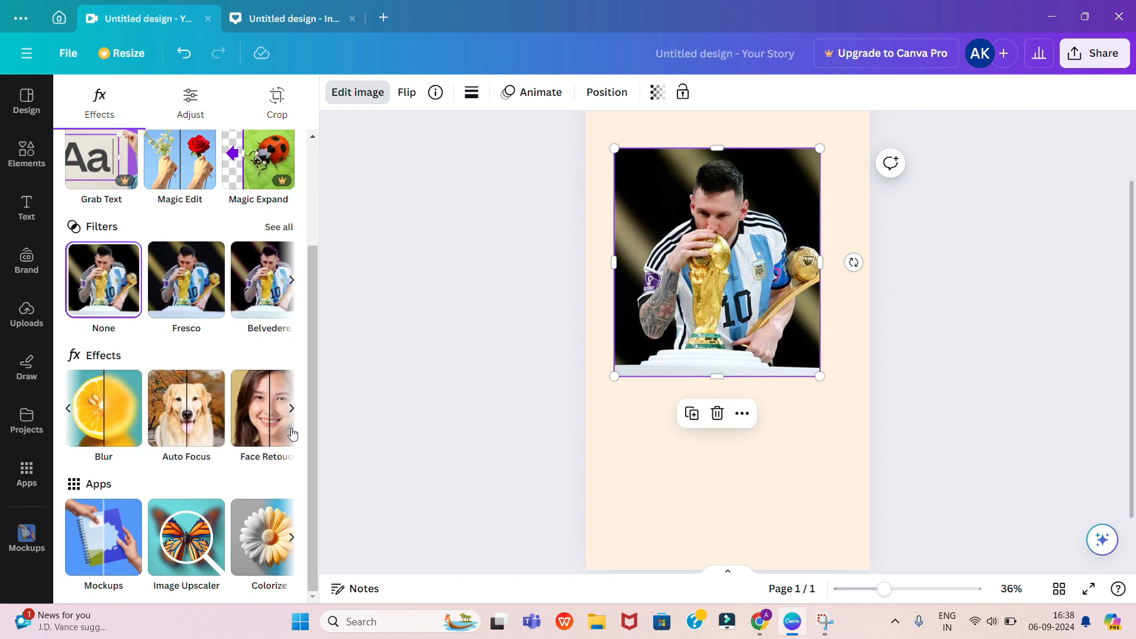
left_click(290, 539)
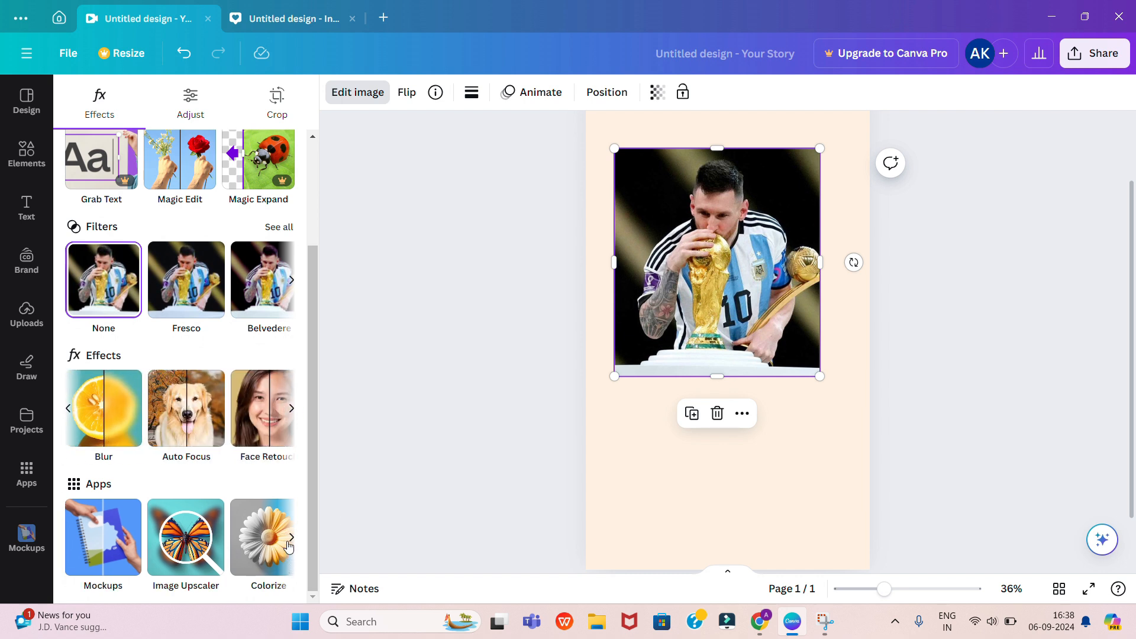
left_click(291, 539)
left_click(290, 539)
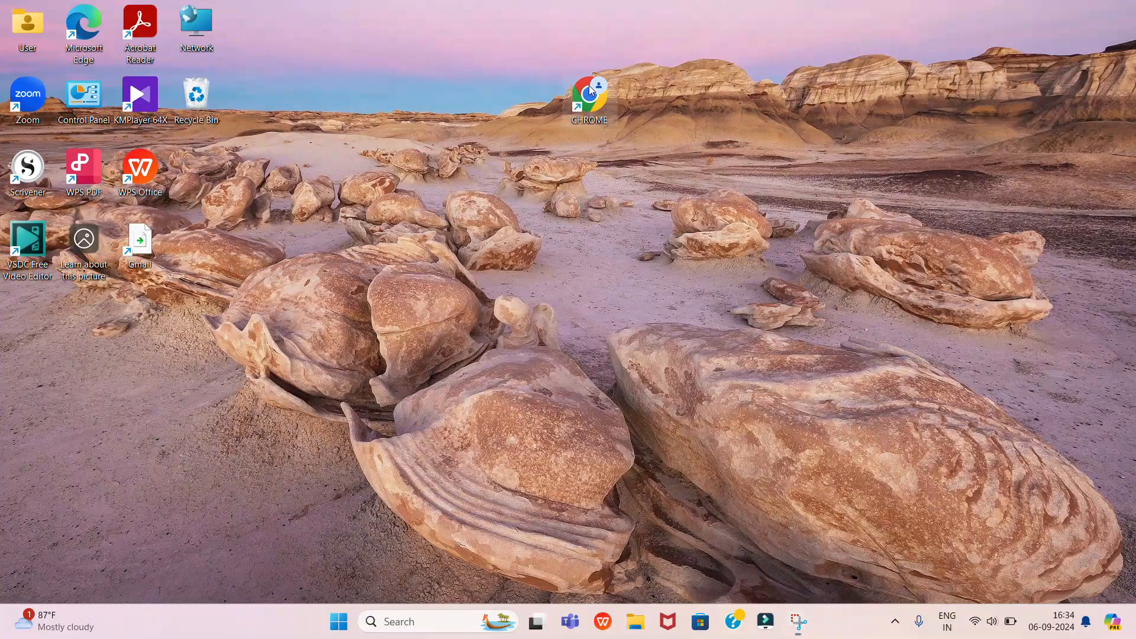
Switch to Chrome, search Google for "remove bg" and open the remove.bg website.
double_click(590, 89)
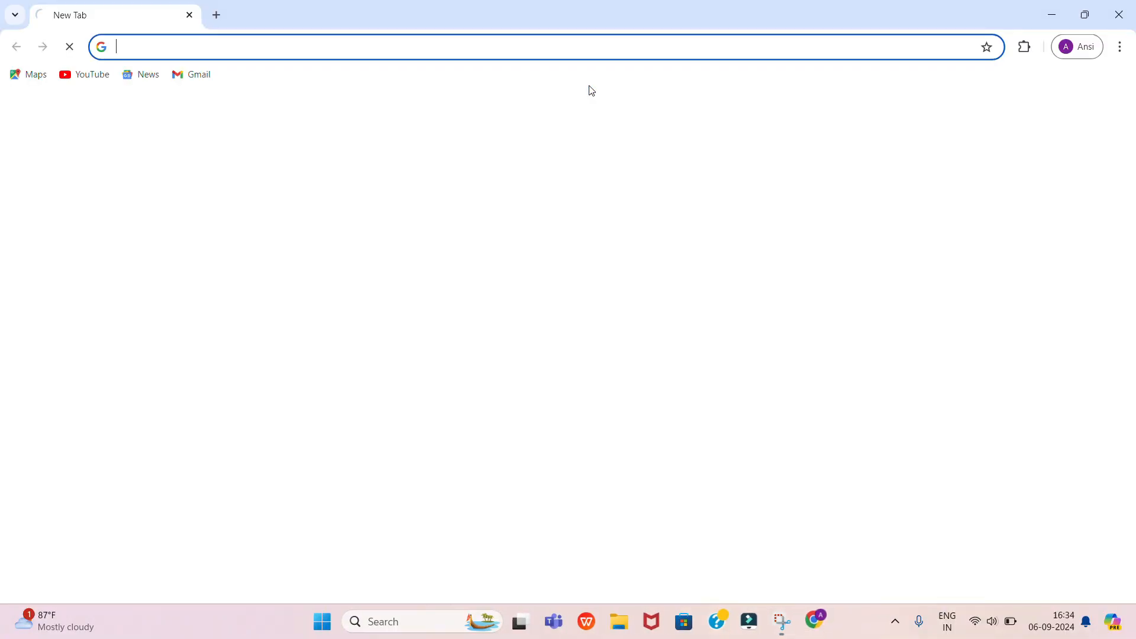
left_click(507, 307)
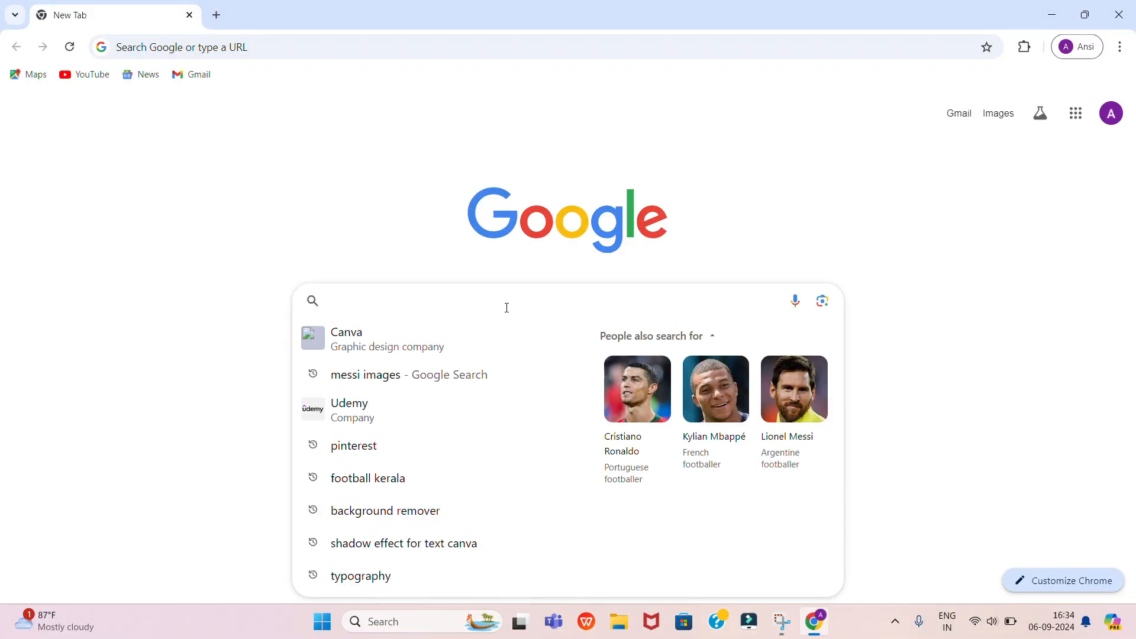
type("REMOVE")
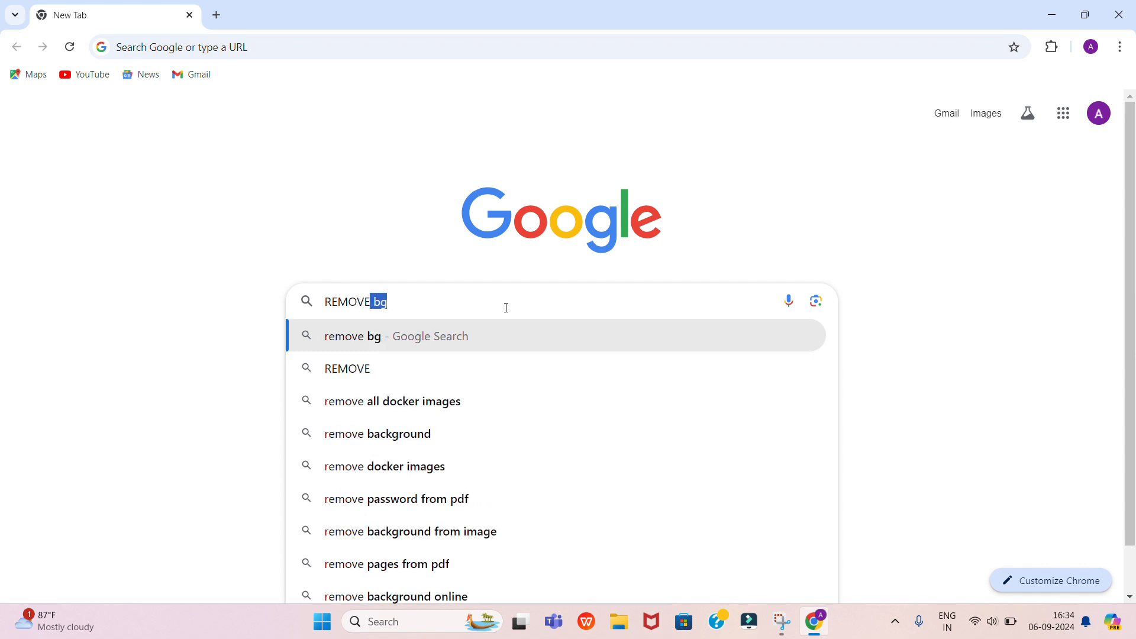
left_click(498, 331)
left_click(497, 335)
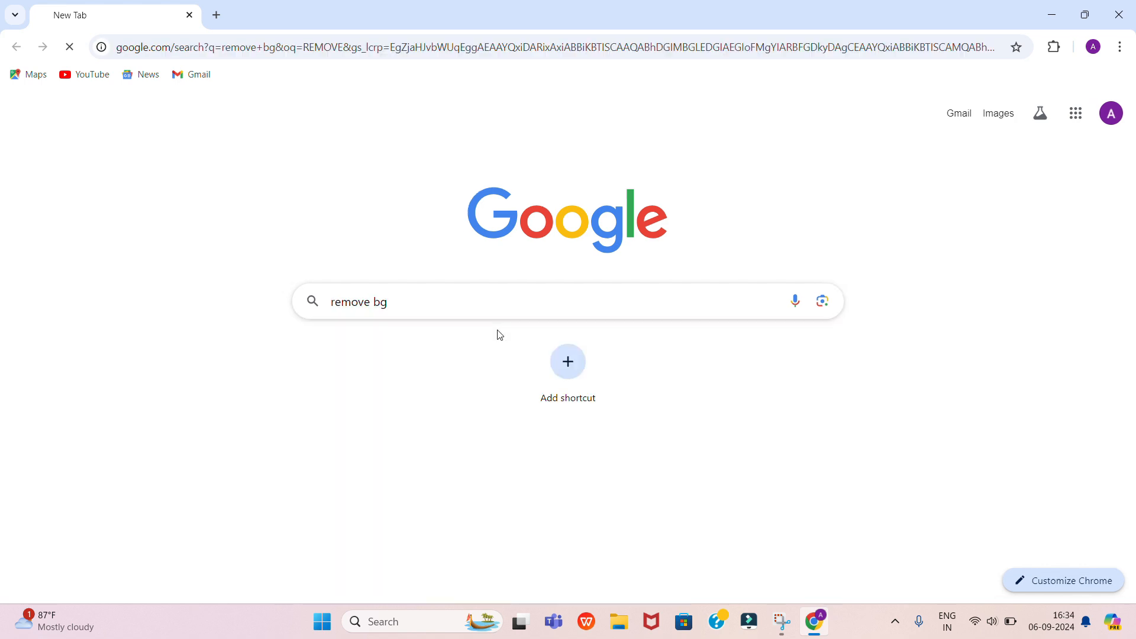
left_click(314, 259)
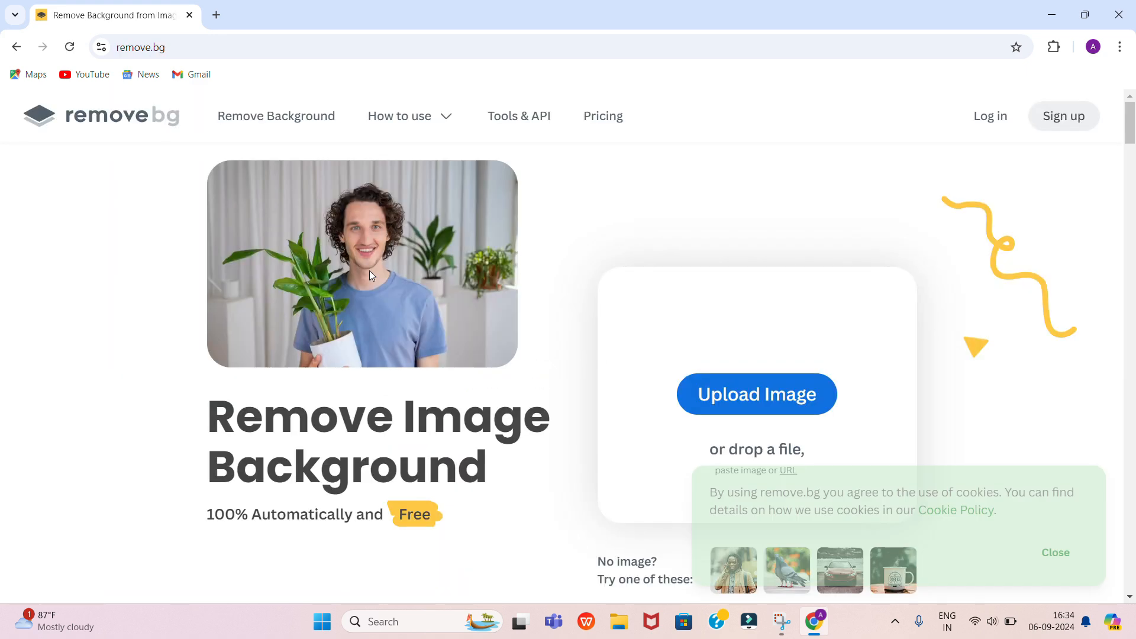
Upload the MESSI 1 image from Downloads to remove its background, download the standard 625 × 400 px cutout and close the browser.
left_click(703, 378)
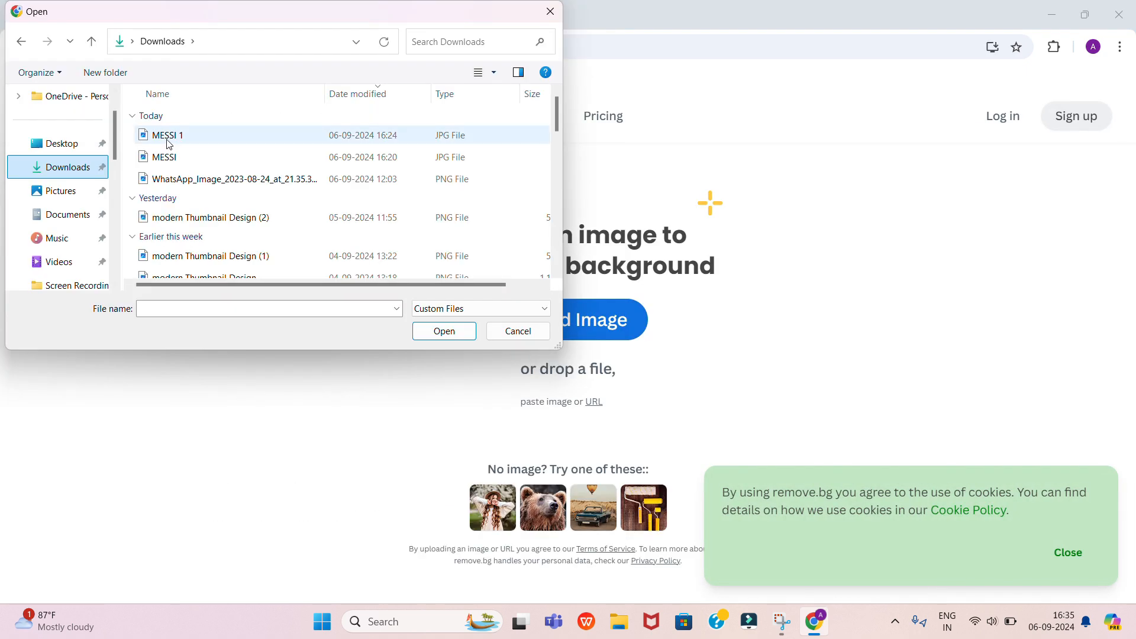
double_click(171, 136)
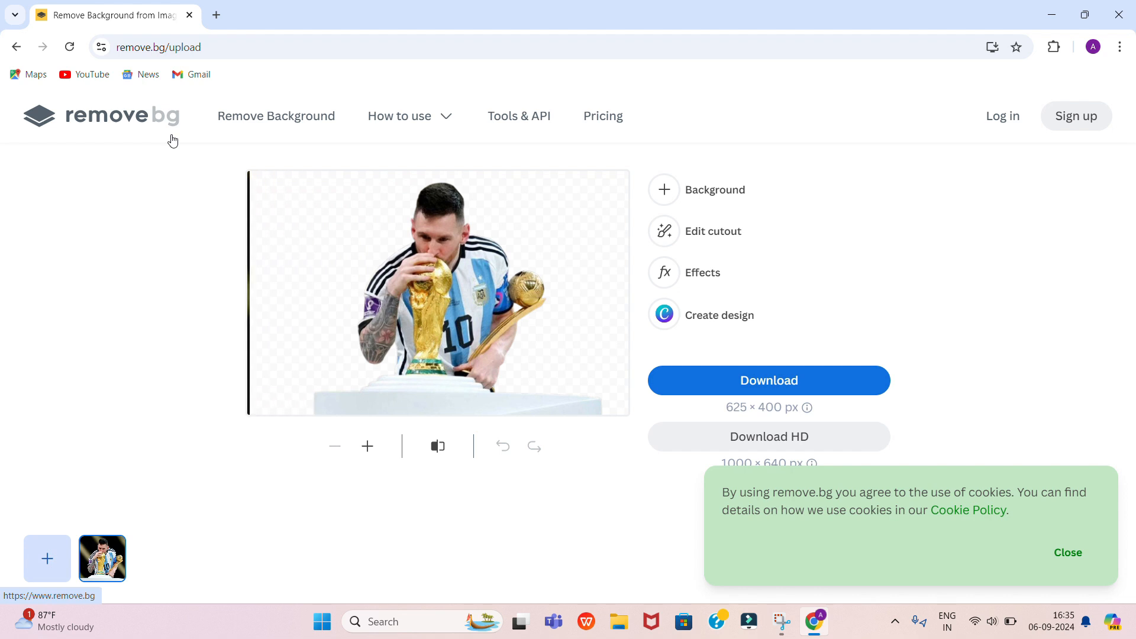
left_click(806, 383)
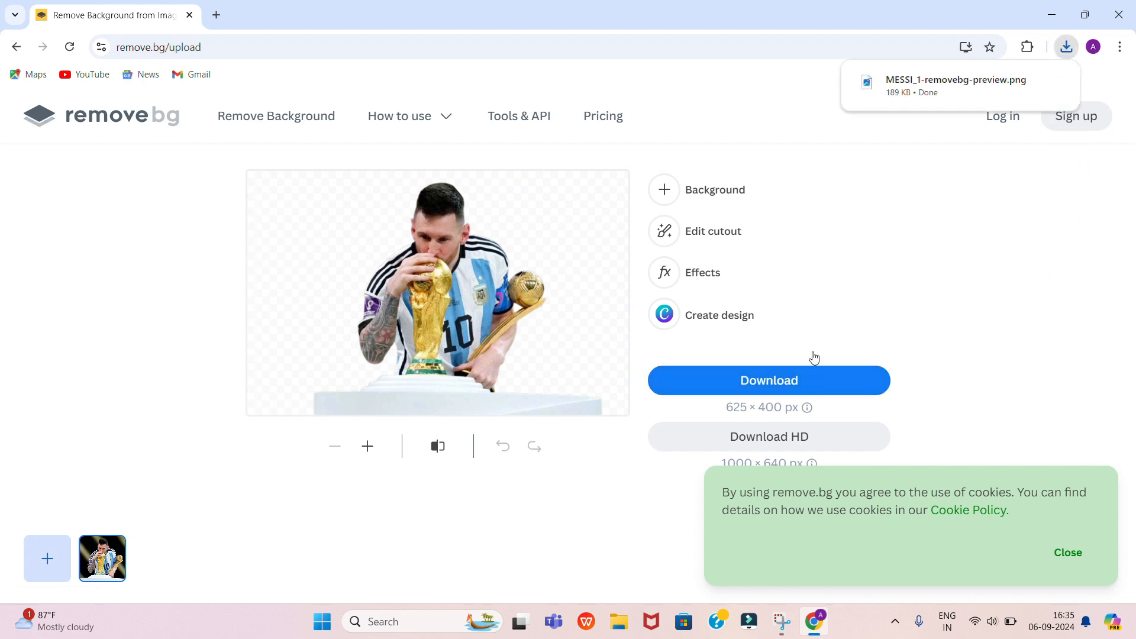
left_click(1118, 15)
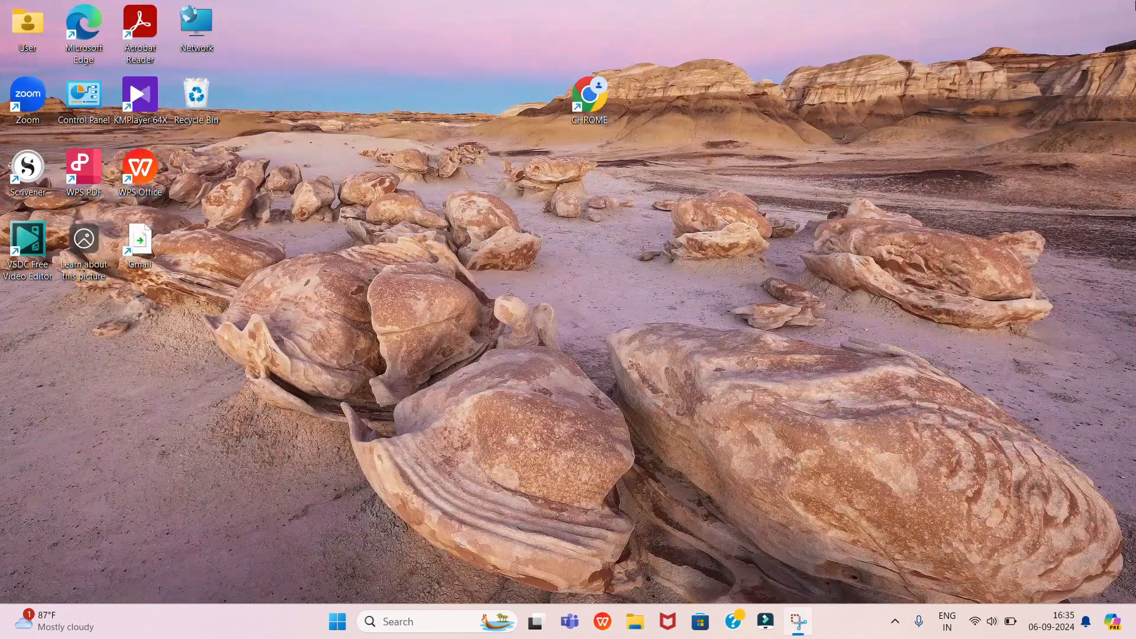